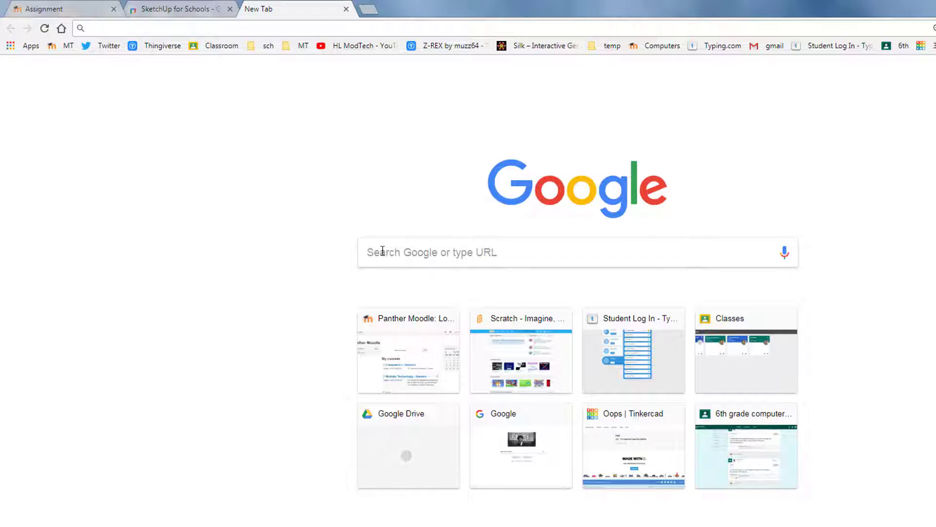
# Step: Search Google for sketchup for schools, open its G Suite Marketplace listing and launch the web app
pyautogui.click(398, 255)
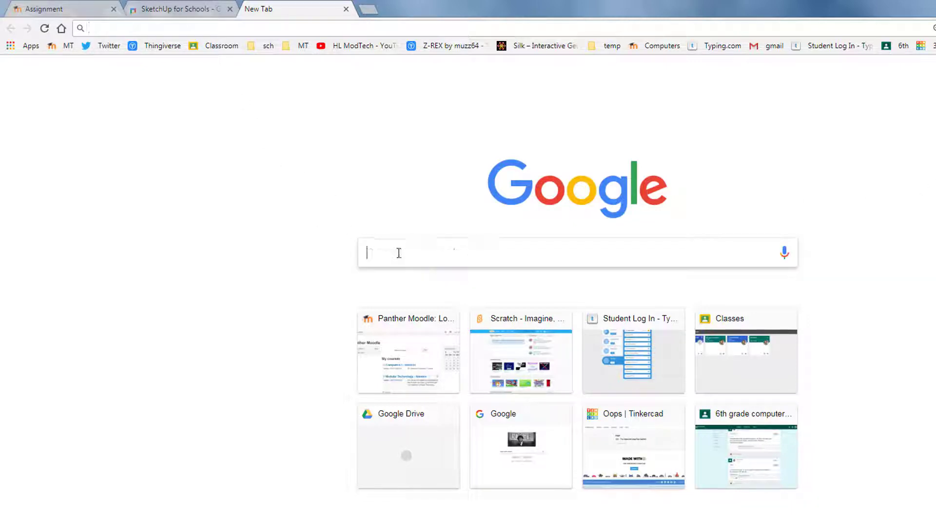
pyautogui.write('sketchup for schools')
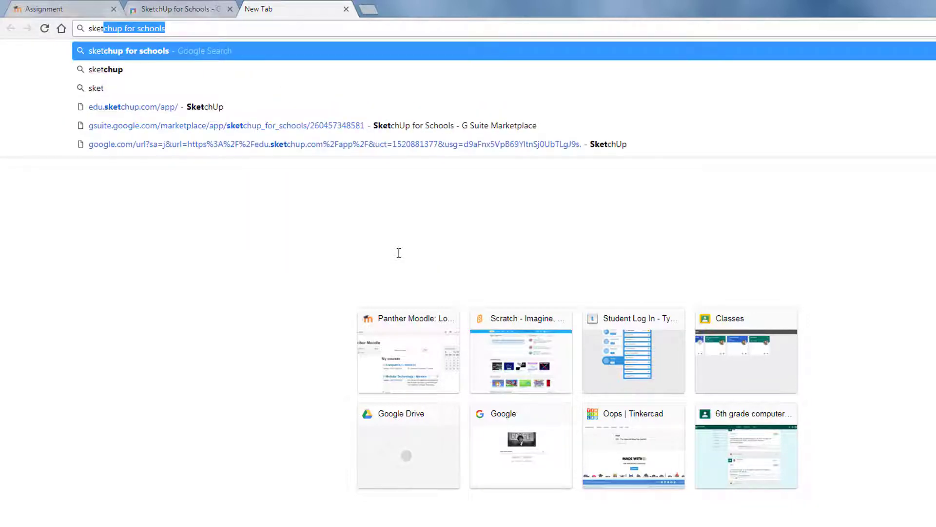
pyautogui.press('Return')
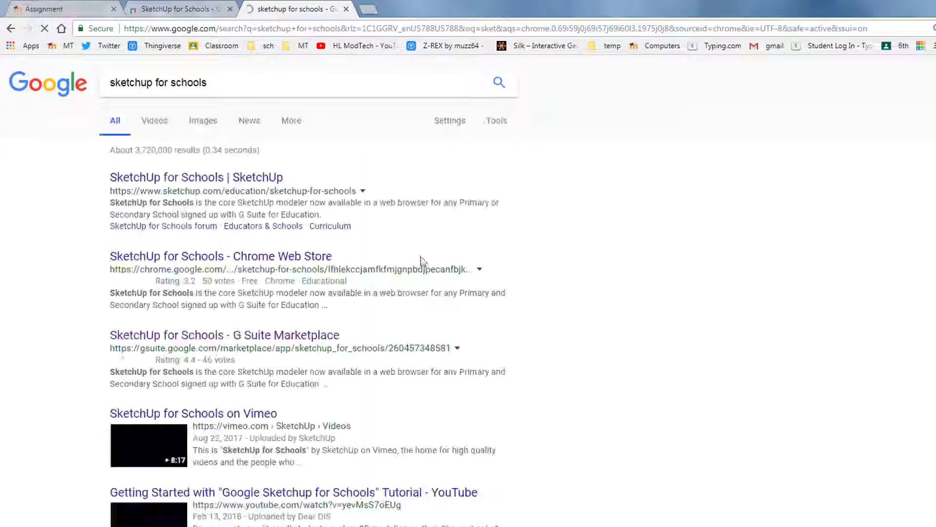
pyautogui.click(264, 336)
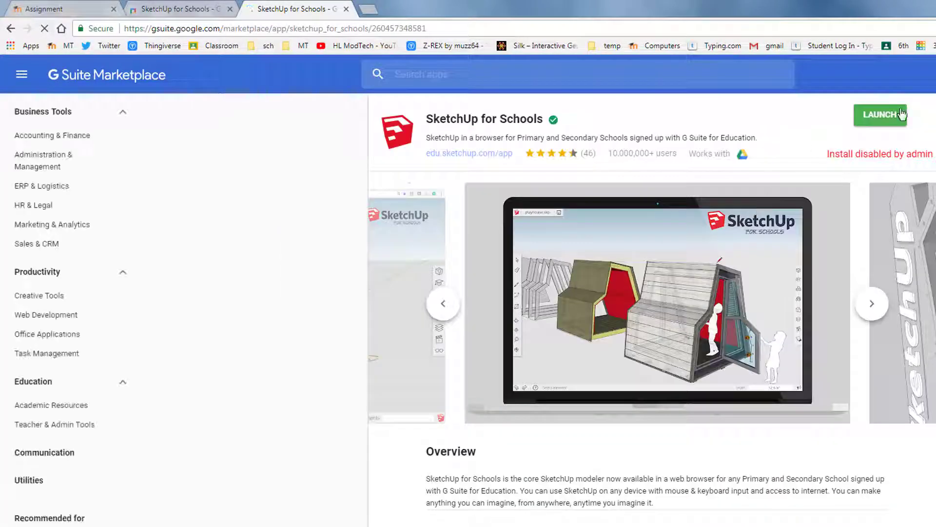
pyautogui.click(897, 119)
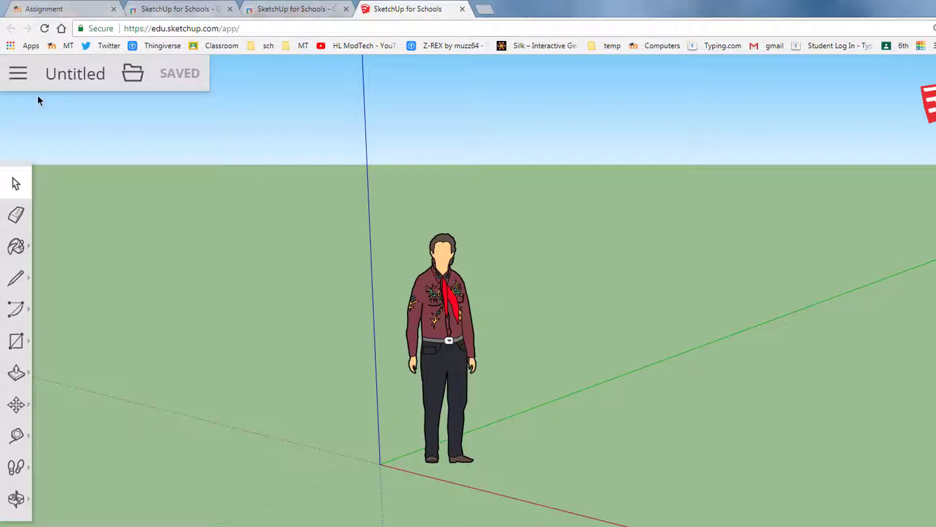
# Step: Create a new model from the Simple Template - Millimeters and delete the standing person figure
pyautogui.click(18, 74)
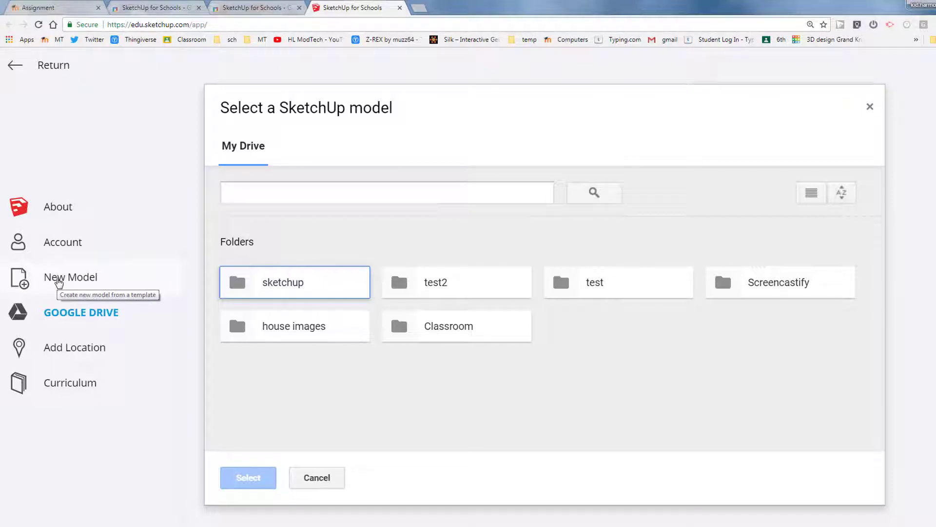
pyautogui.click(76, 276)
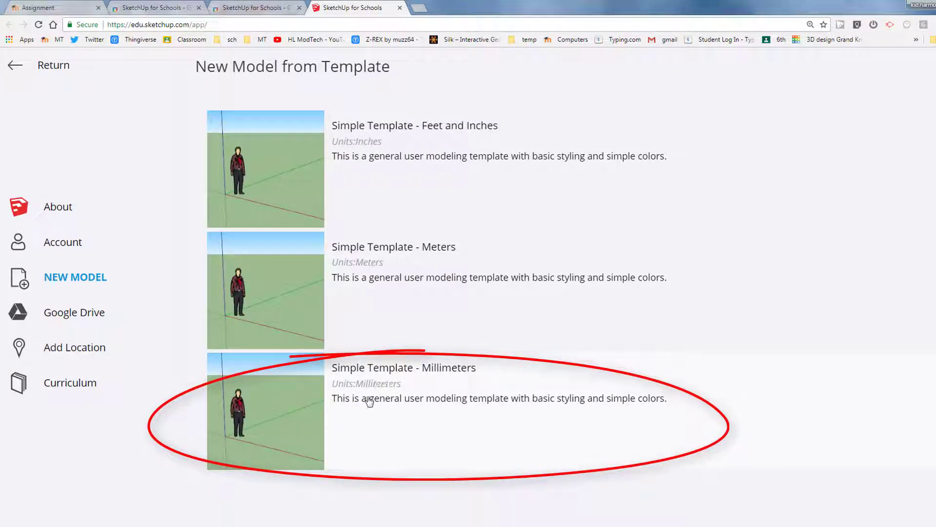
pyautogui.click(369, 401)
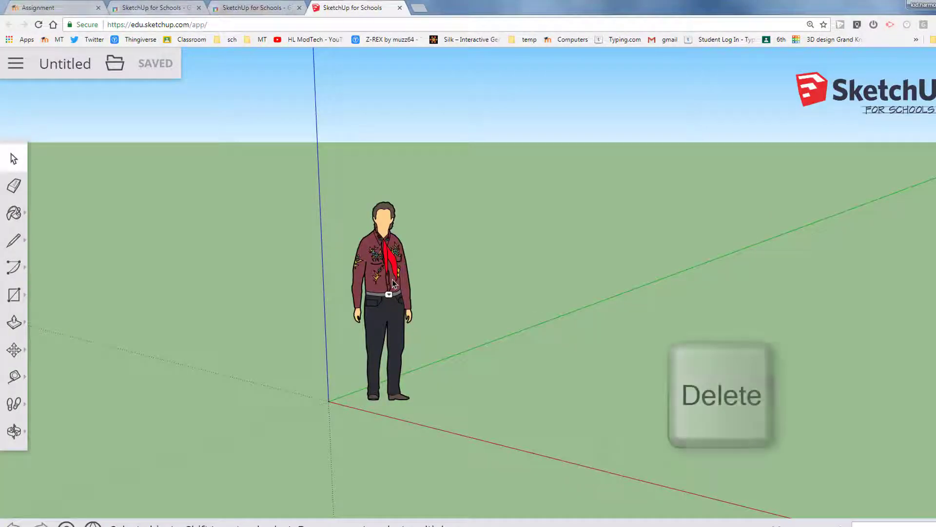
pyautogui.click(379, 287)
pyautogui.press('Delete')
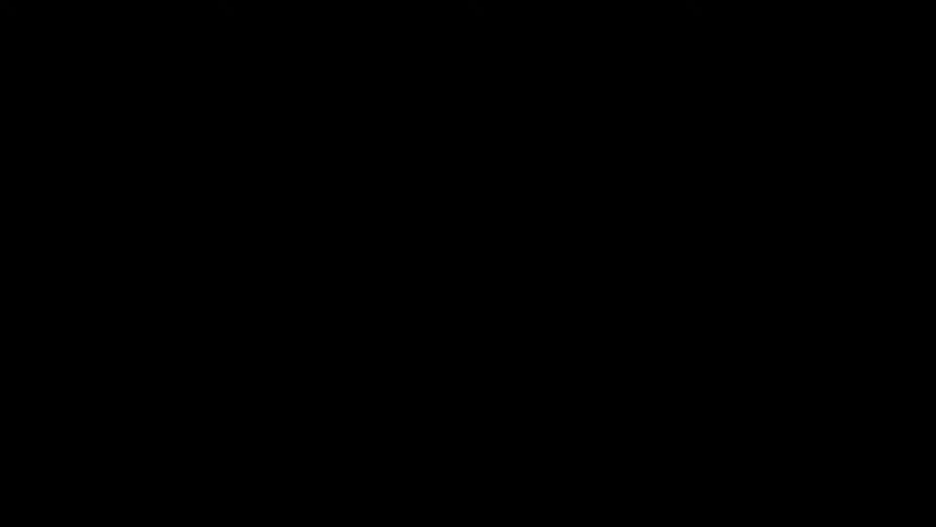
# Step: Name the model measurement challenge and save it in the sketchup folder on Google Drive
pyautogui.click(70, 66)
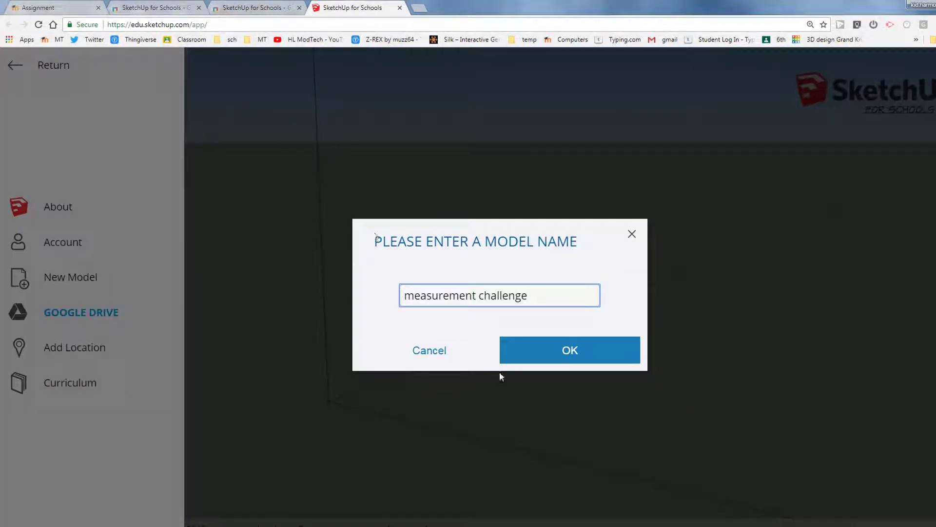
pyautogui.click(523, 360)
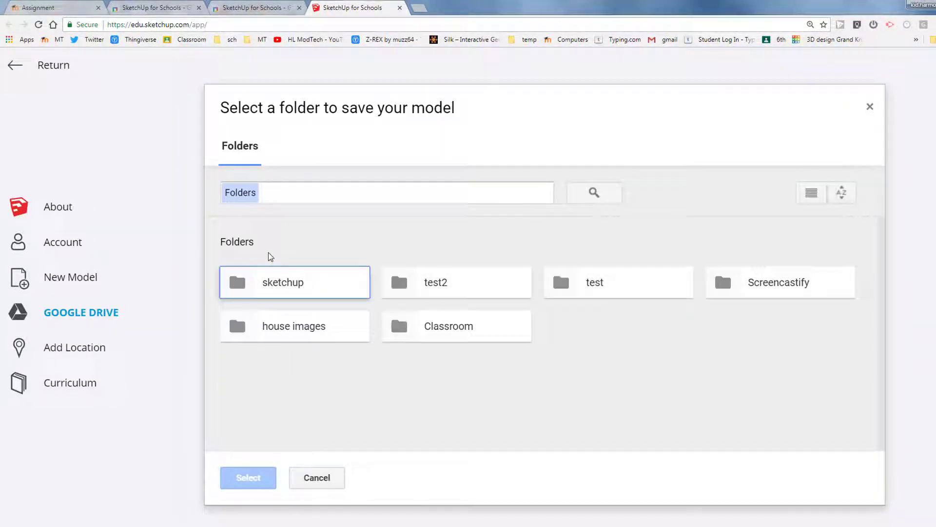
pyautogui.click(272, 282)
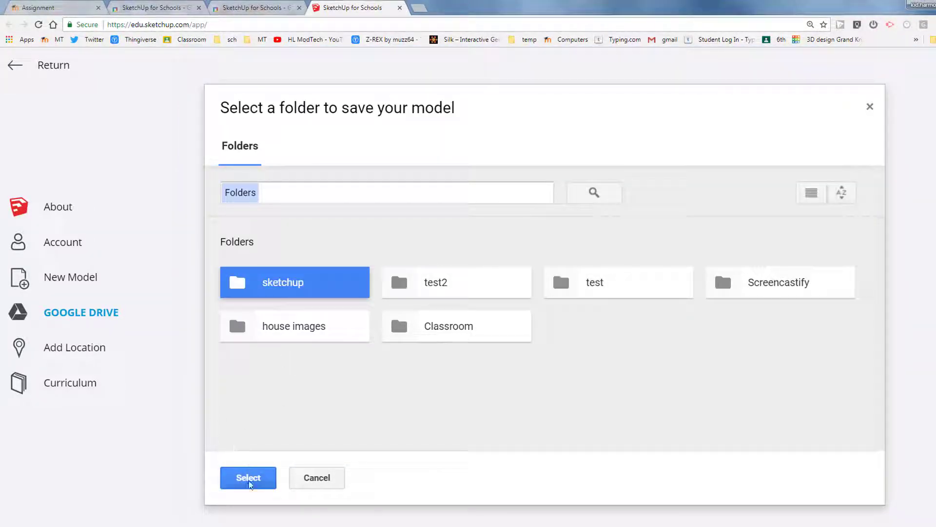
pyautogui.click(249, 480)
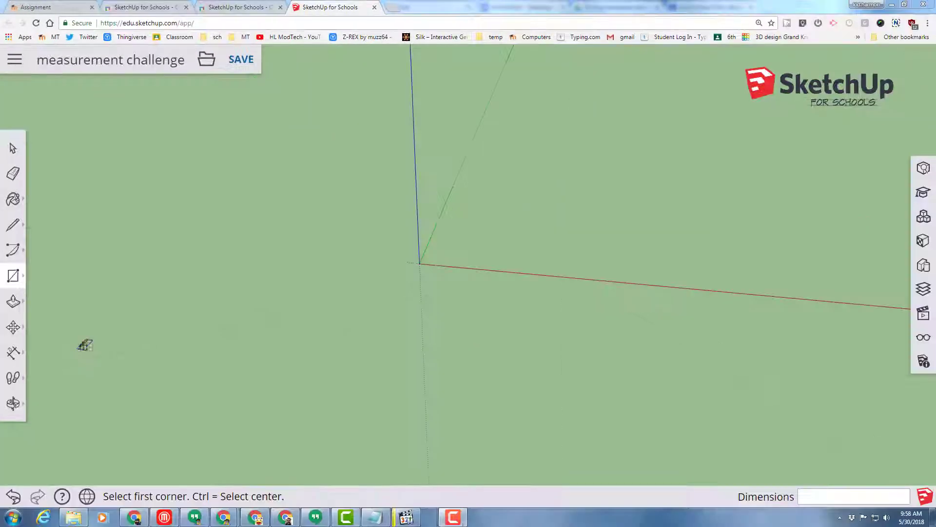
# Step: Draw a 100 by 20 mm rectangle on the ground from the origin and fit it in the view
pyautogui.click(17, 282)
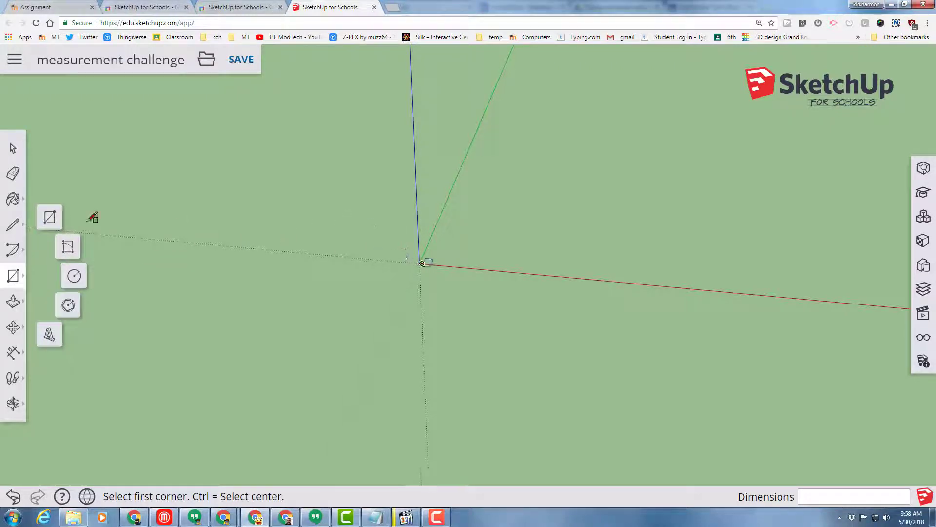
pyautogui.click(49, 218)
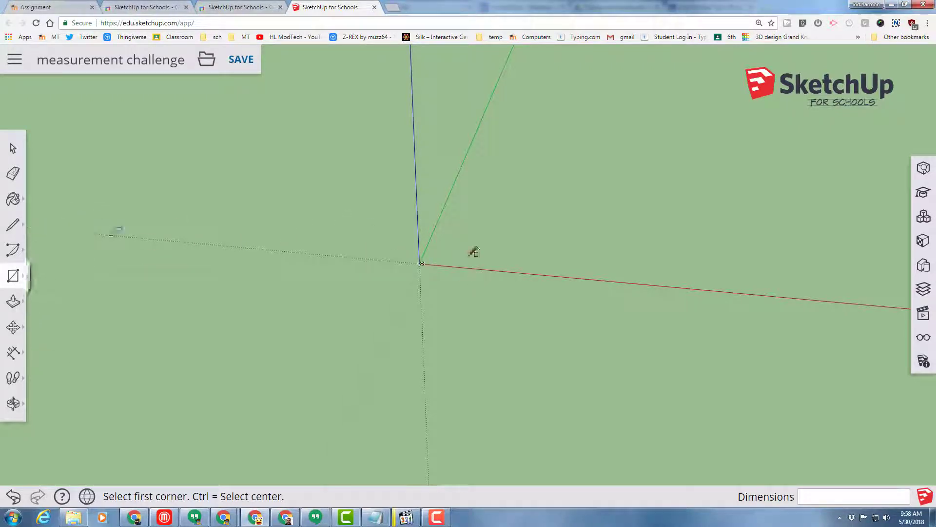
pyautogui.click(419, 263)
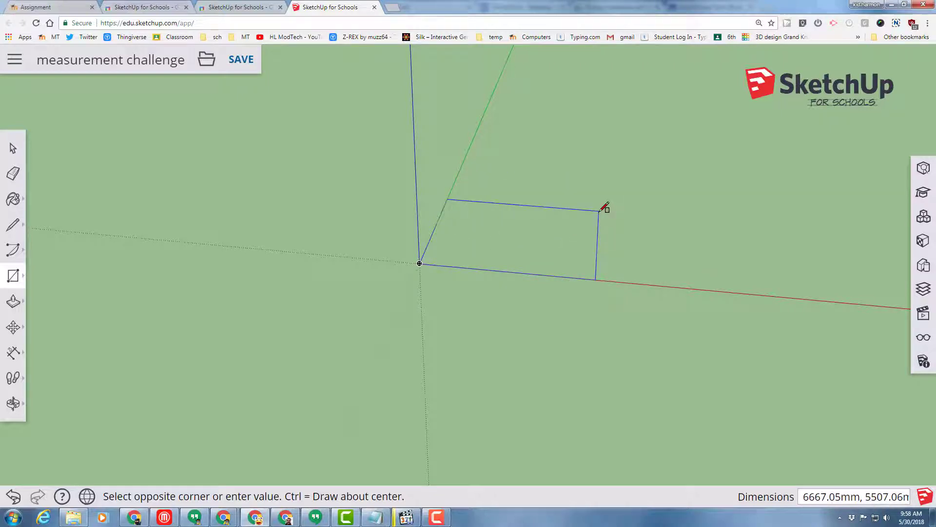
pyautogui.write('100,20')
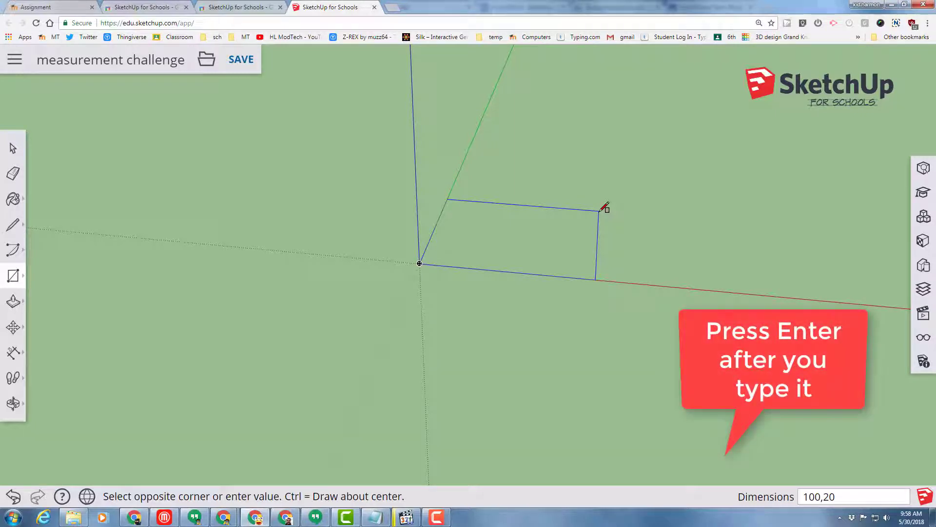
pyautogui.press('Return')
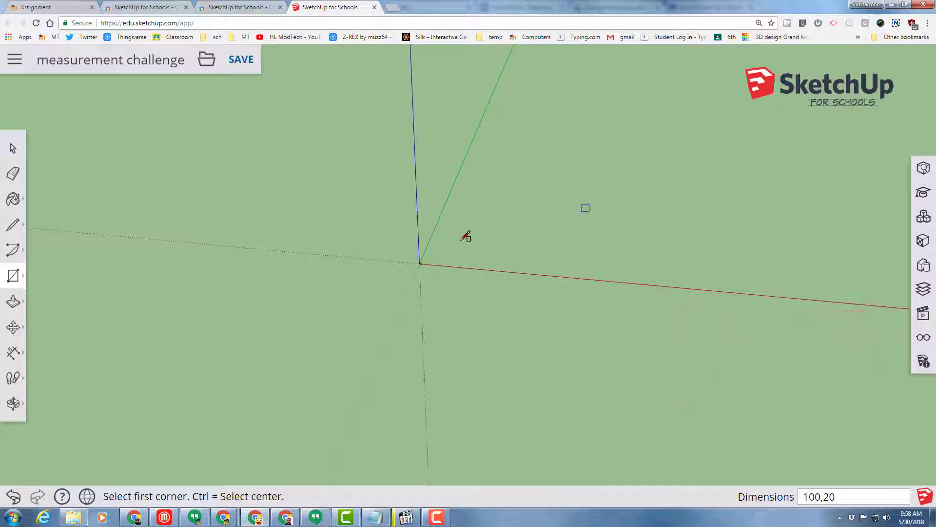
pyautogui.click(13, 408)
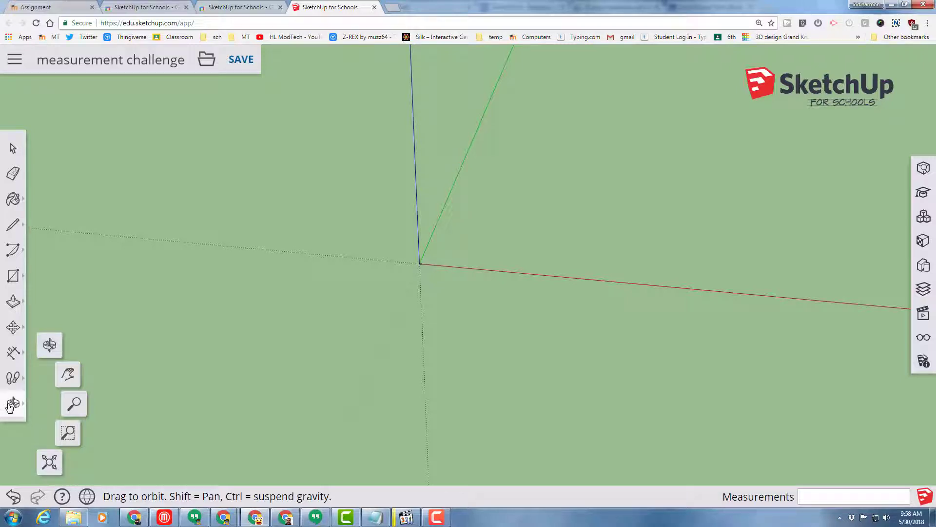
pyautogui.click(50, 462)
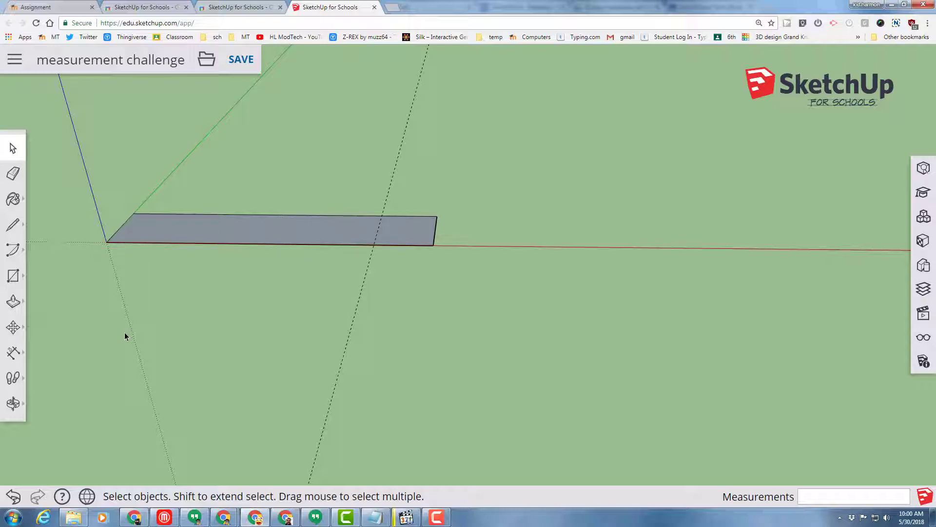
# Step: Dimension the rectangle's long front edge and its short edge at the origin, placing both dimensions just outside the shape
pyautogui.click(13, 351)
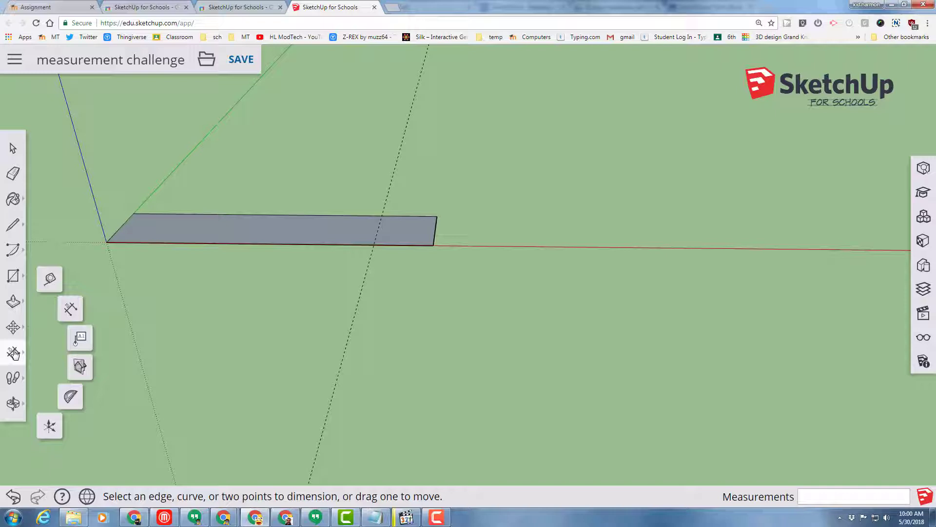
pyautogui.click(71, 309)
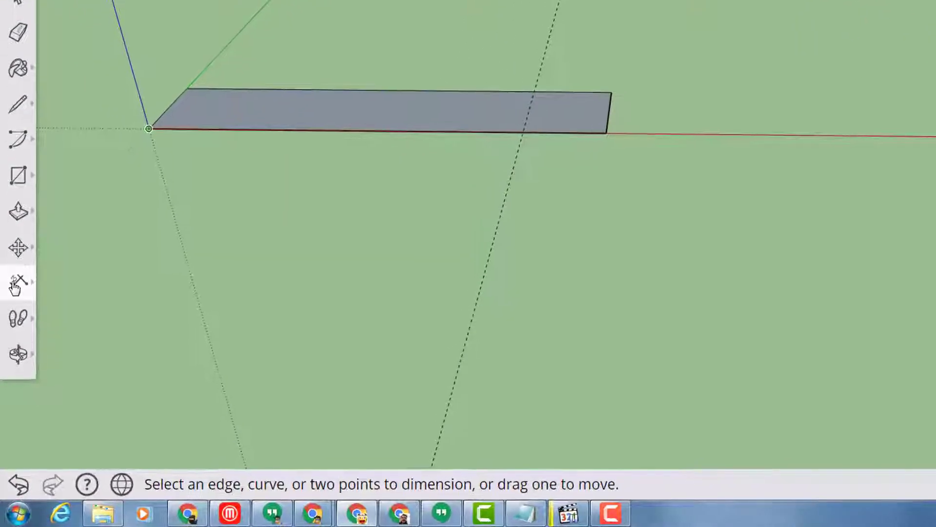
pyautogui.click(149, 128)
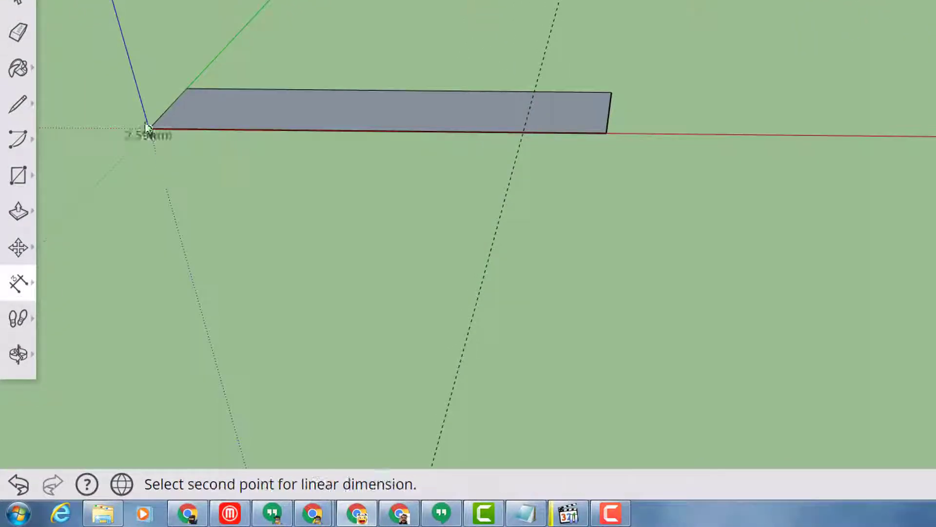
pyautogui.click(606, 133)
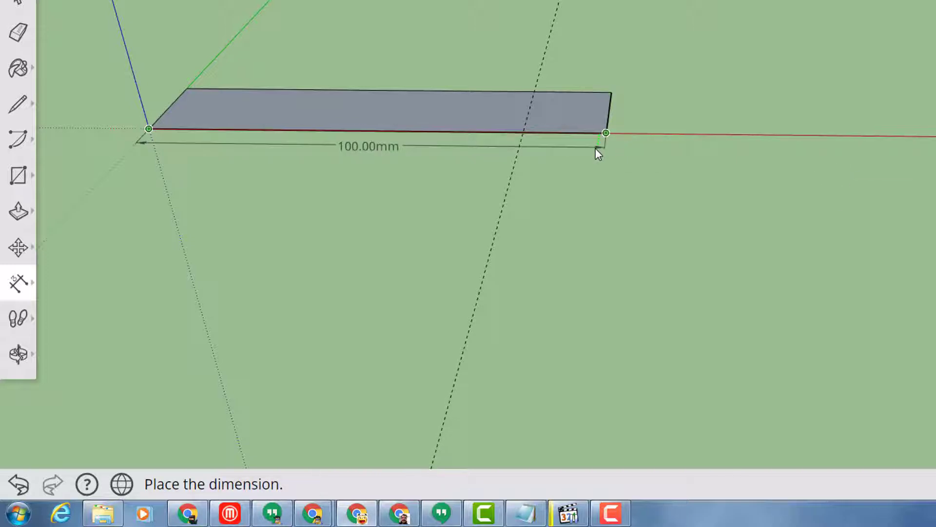
pyautogui.click(598, 154)
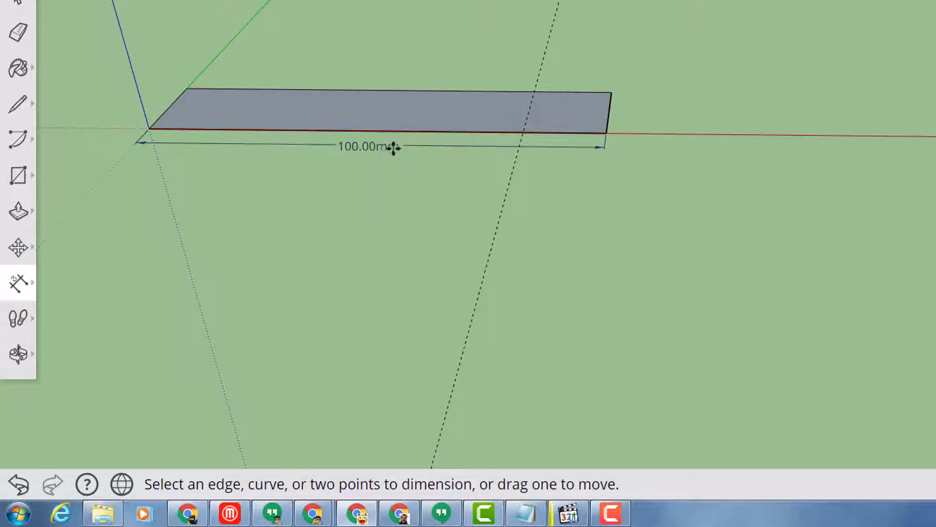
pyautogui.click(187, 88)
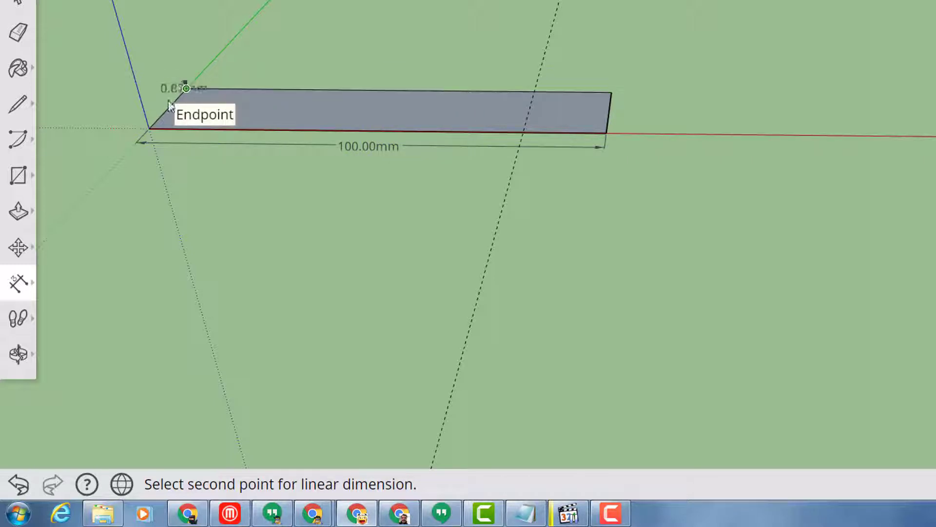
pyautogui.click(149, 128)
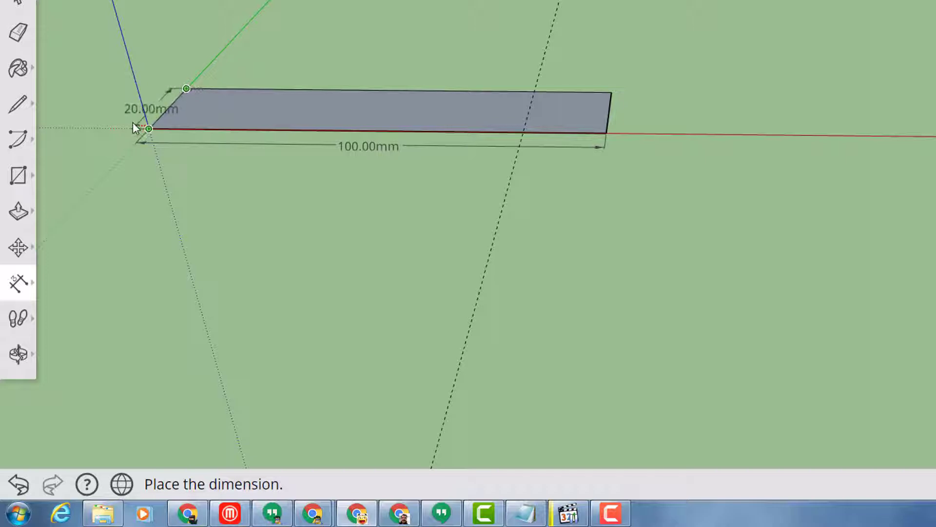
pyautogui.click(133, 124)
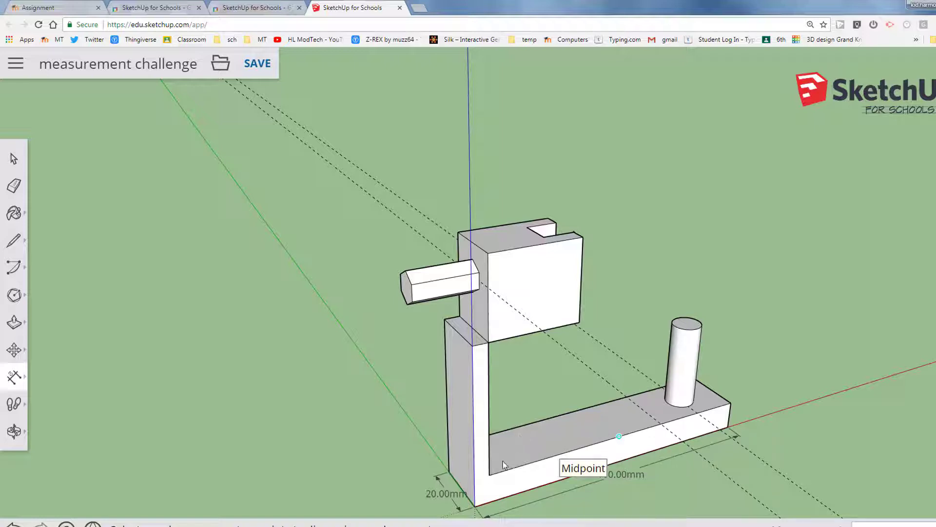
# Step: Dimension the inner and outer heights of the upright arm at the origin end of the base
pyautogui.click(489, 343)
pyautogui.click(505, 349)
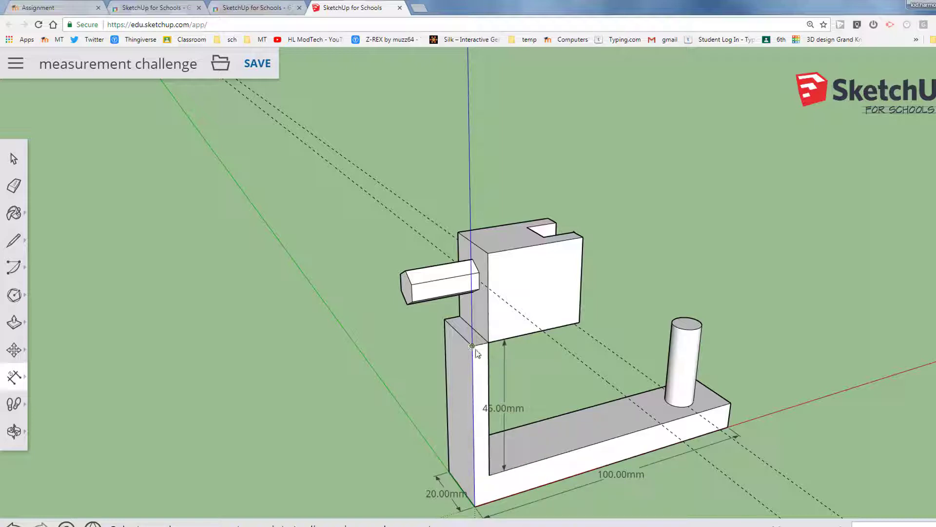
pyautogui.click(473, 346)
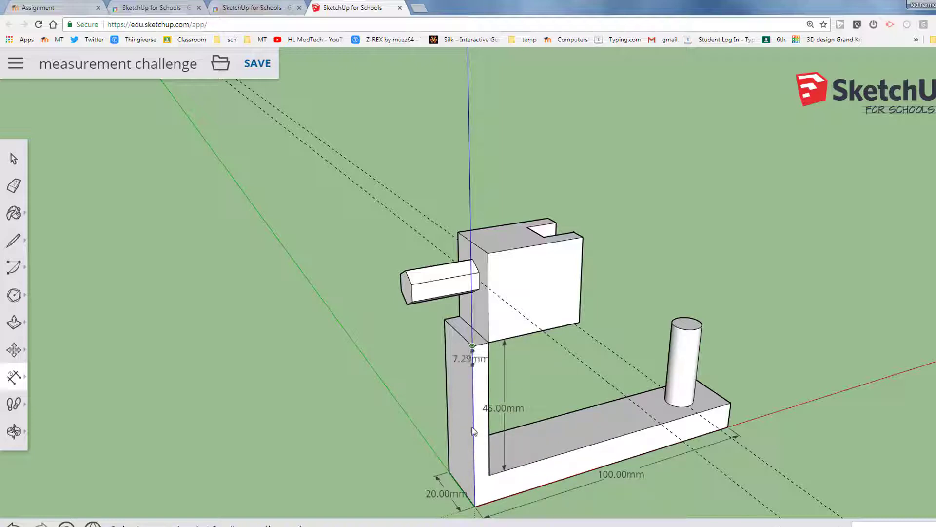
pyautogui.click(475, 507)
pyautogui.click(469, 463)
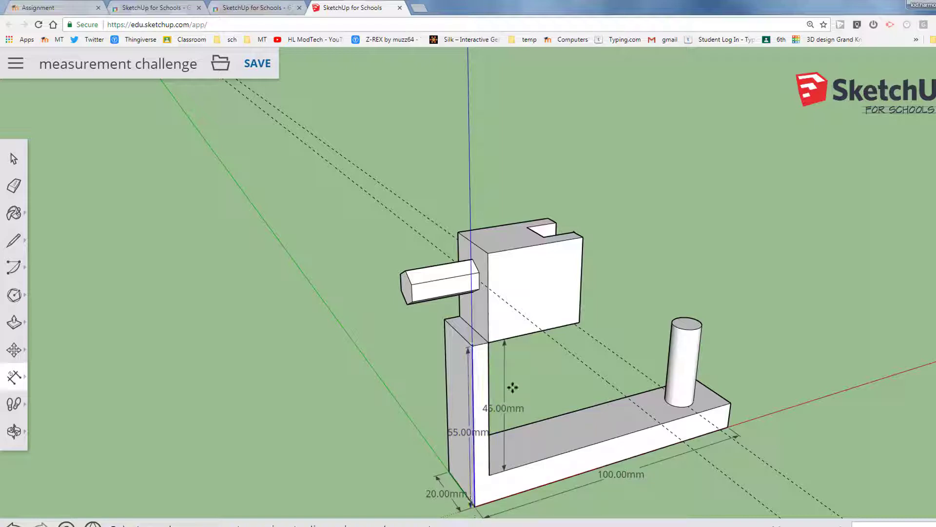
# Step: Dimension the thickness of the upright arm across its top front edge, placing the dimension on the arm's front face
pyautogui.scroll(3, 449, 369)
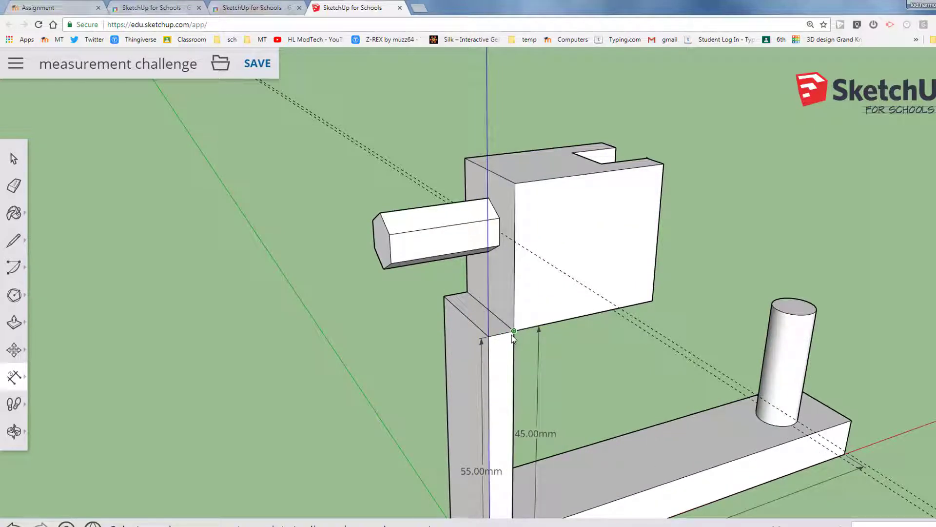
pyautogui.click(488, 336)
pyautogui.scroll(1, 502, 368)
pyautogui.click(502, 369)
pyautogui.scroll(5, 502, 369)
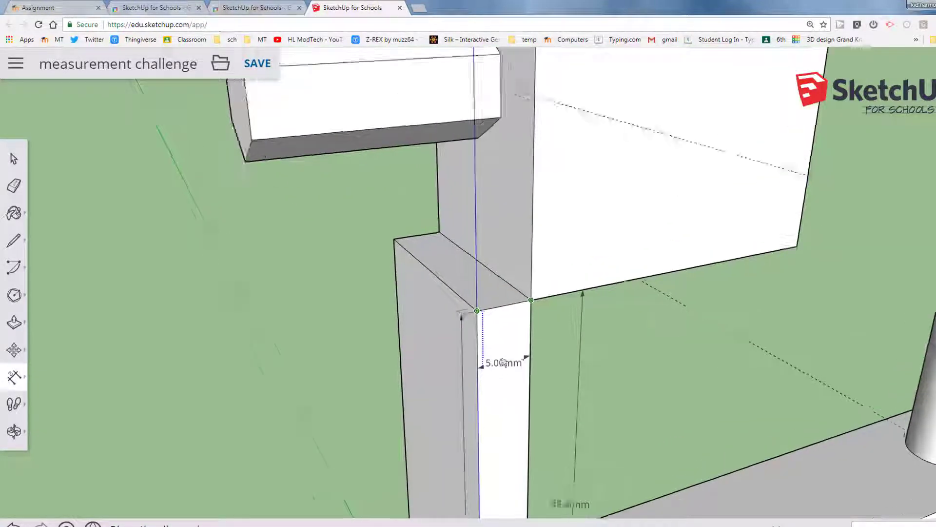
pyautogui.scroll(-3, 513, 369)
pyautogui.scroll(-2, 522, 342)
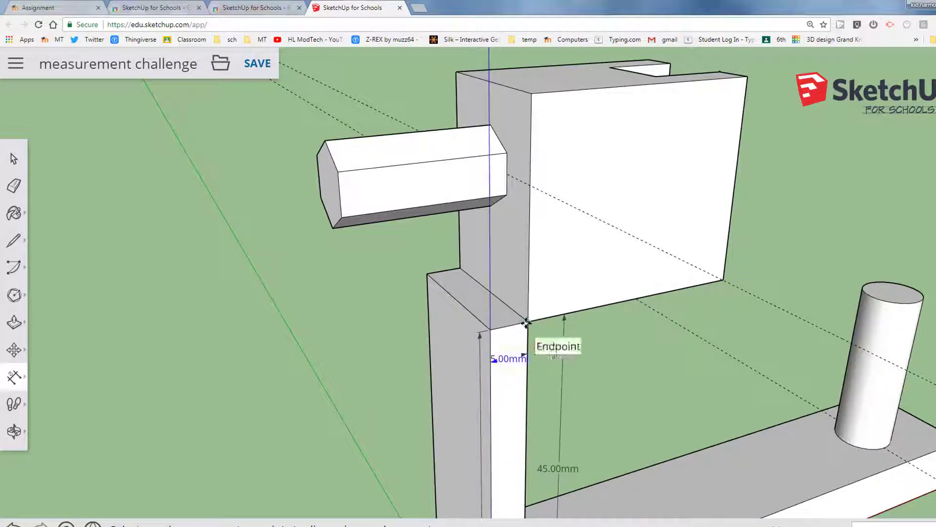
# Step: Dimension the upper block's lower front edge and its lower edge above the upright arm, placing each dimension on the adjoining block face
pyautogui.click(528, 322)
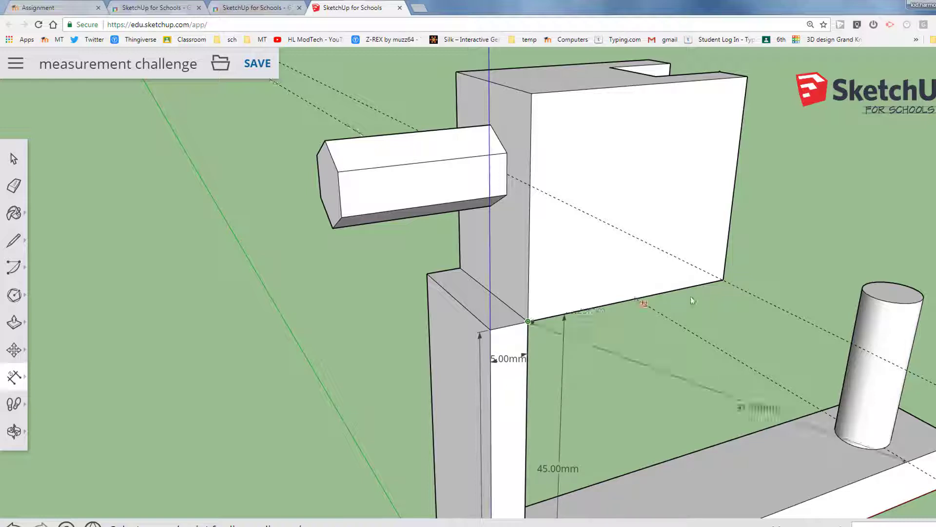
pyautogui.click(723, 280)
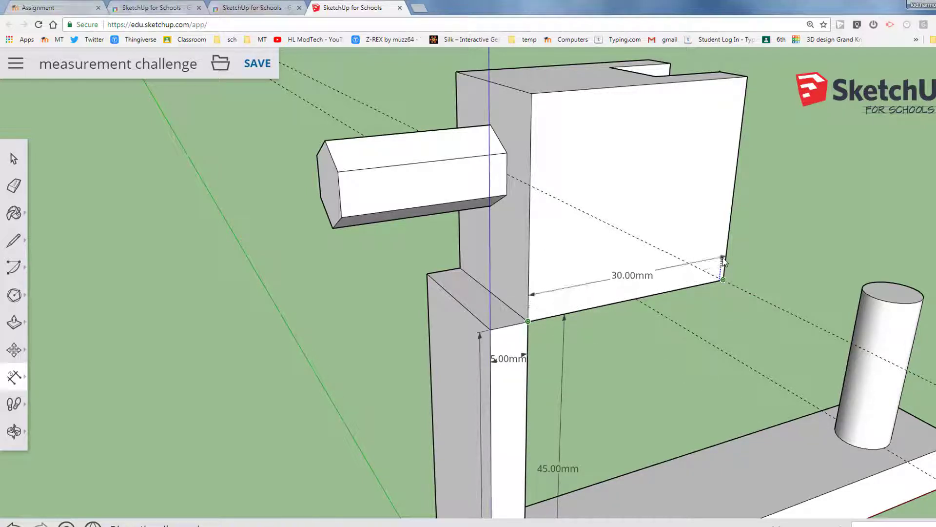
pyautogui.click(554, 268)
pyautogui.click(461, 267)
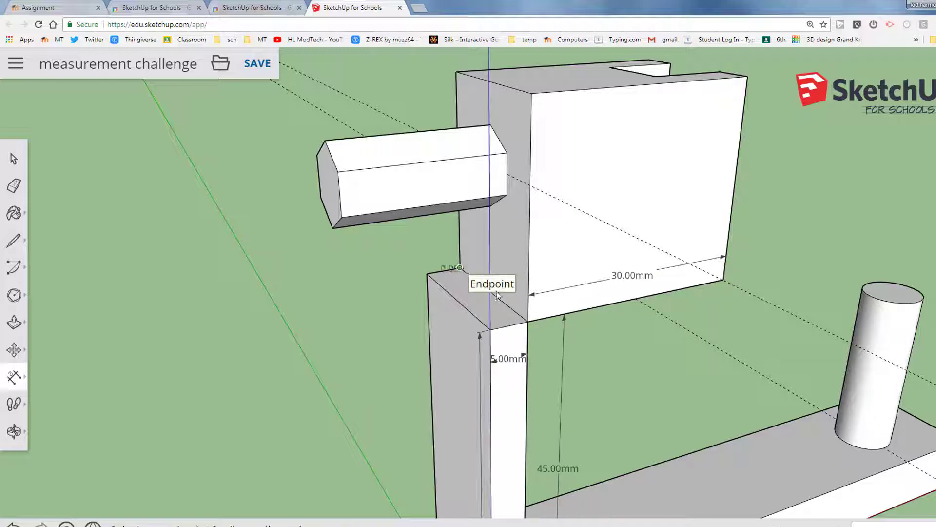
pyautogui.click(526, 321)
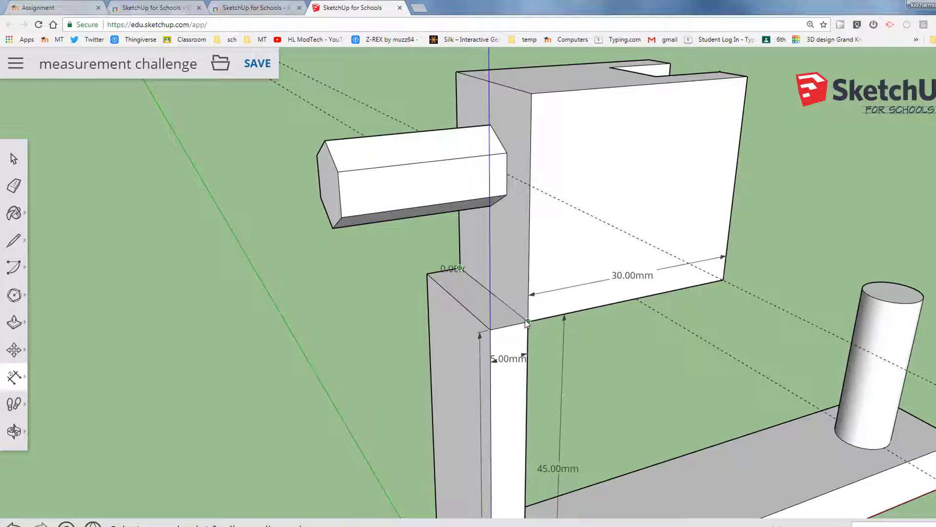
pyautogui.click(520, 276)
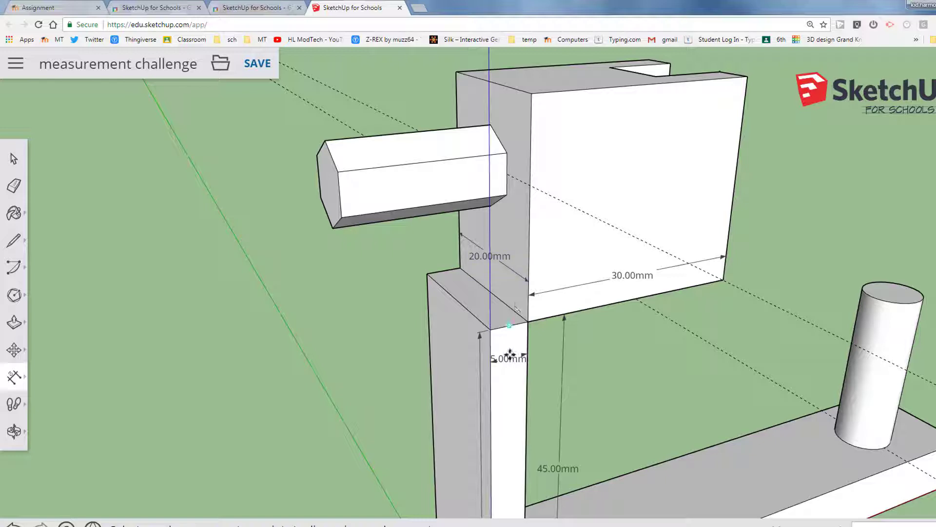
# Step: Dimension the hexagonal peg's length and the side of the hexagon where it meets the block, placing both dimensions on the peg
pyautogui.scroll(-1, 505, 344)
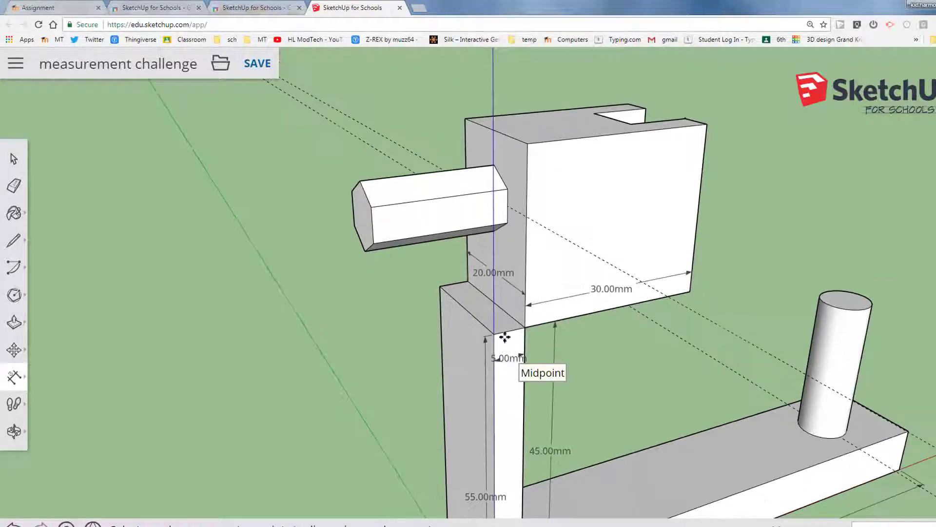
pyautogui.click(506, 188)
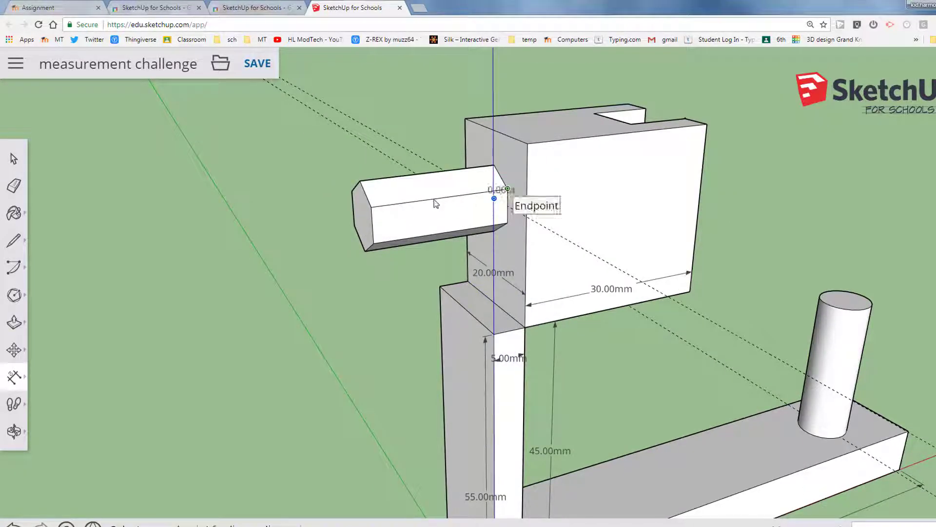
pyautogui.click(372, 207)
pyautogui.click(373, 196)
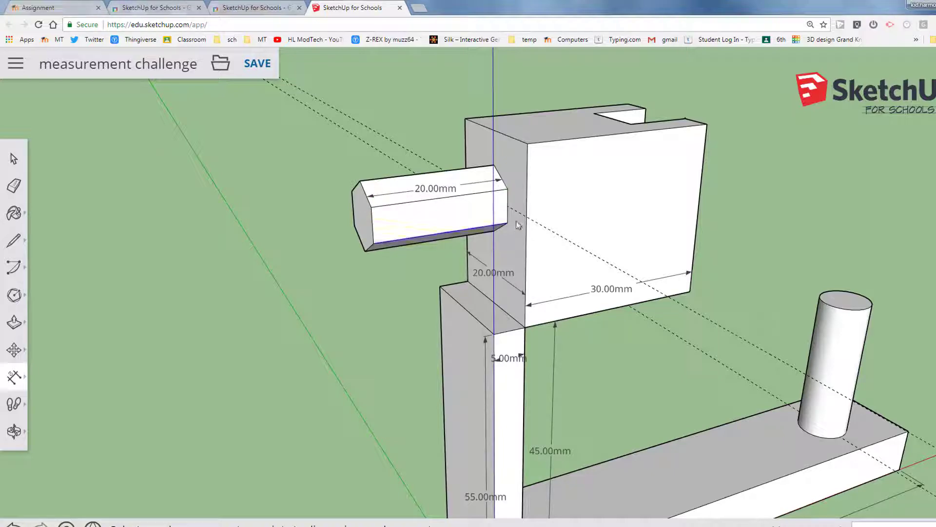
pyautogui.click(507, 188)
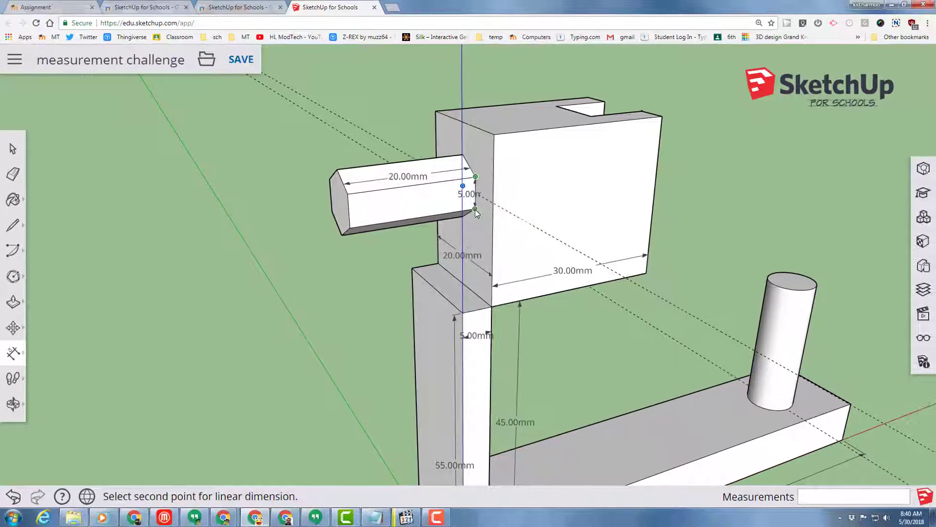
pyautogui.click(475, 209)
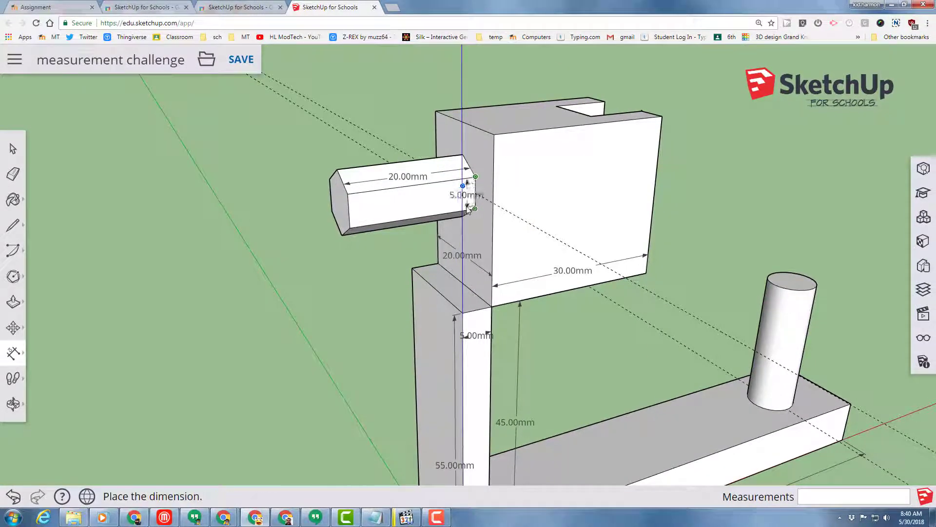
pyautogui.click(464, 207)
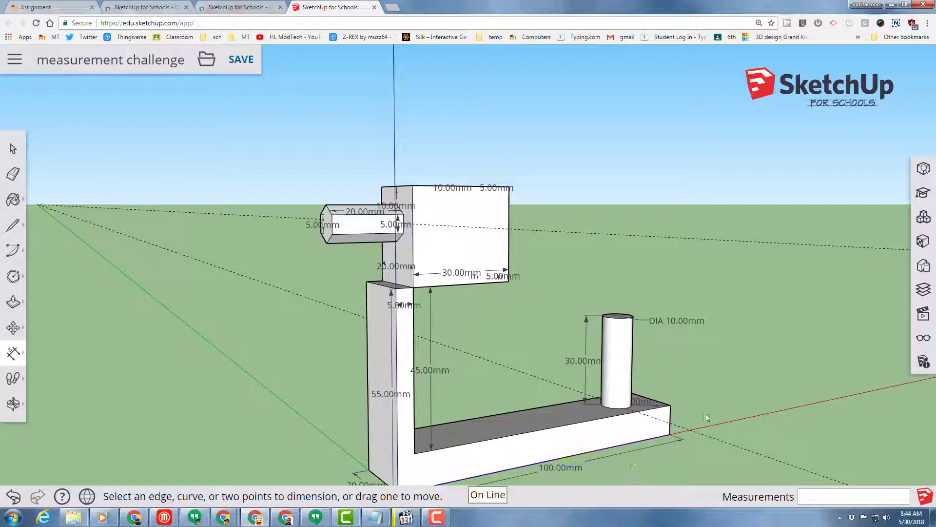
# Step: Dimension the thickness of the base along its front vertical edge at the cylinder end
pyautogui.click(671, 406)
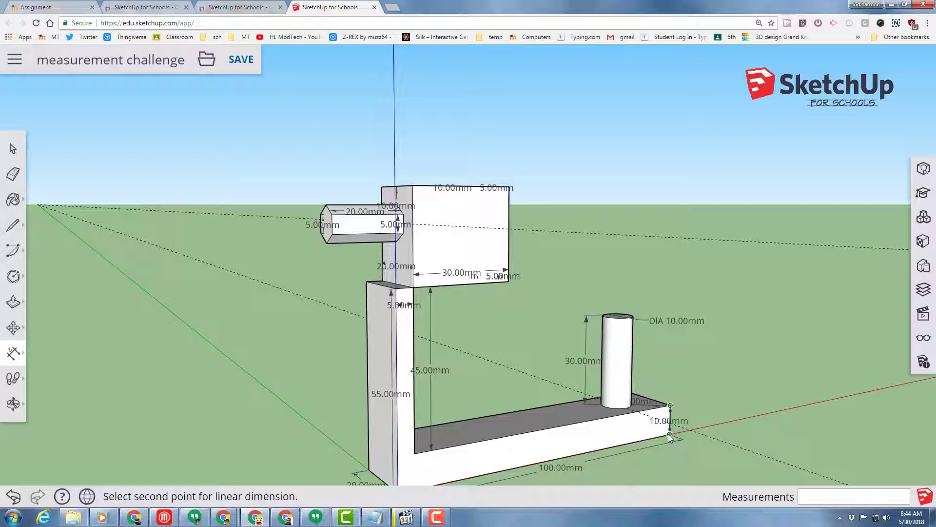
pyautogui.click(670, 436)
pyautogui.click(676, 424)
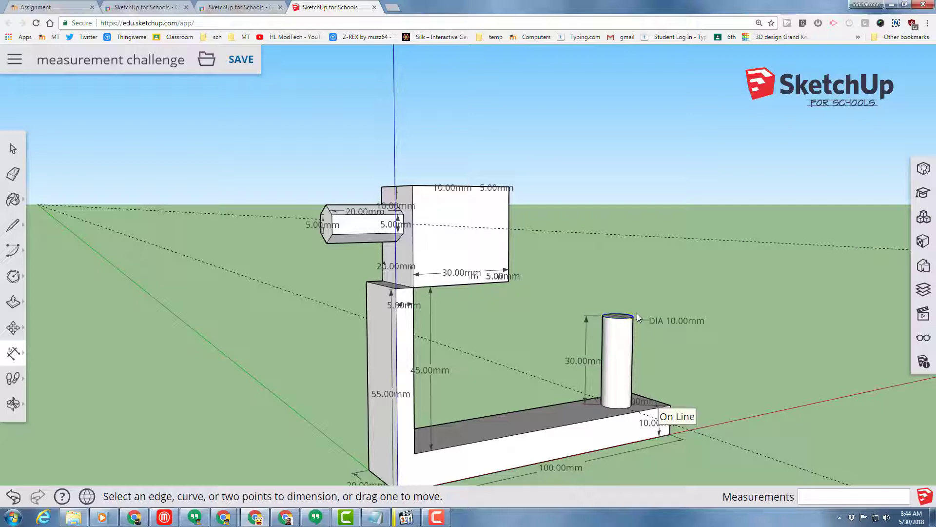
# Step: Examine the dimensions on the cylinder, slotted block, hexagonal peg, upright arm and base from all sides of the model
pyautogui.moveTo(636, 313); pyautogui.dragTo(319, 402, button='middle')
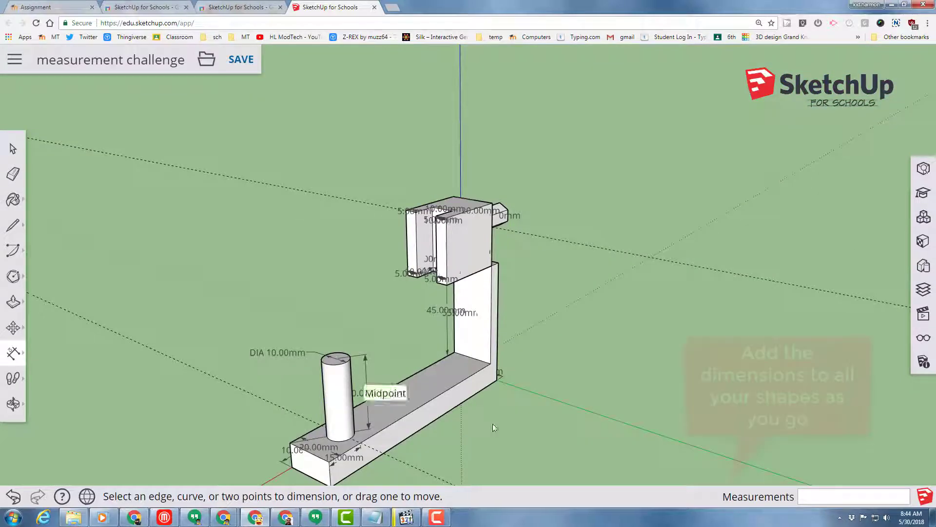
pyautogui.moveTo(385, 393); pyautogui.dragTo(347, 382, button='middle')
pyautogui.scroll(5, 347, 382)
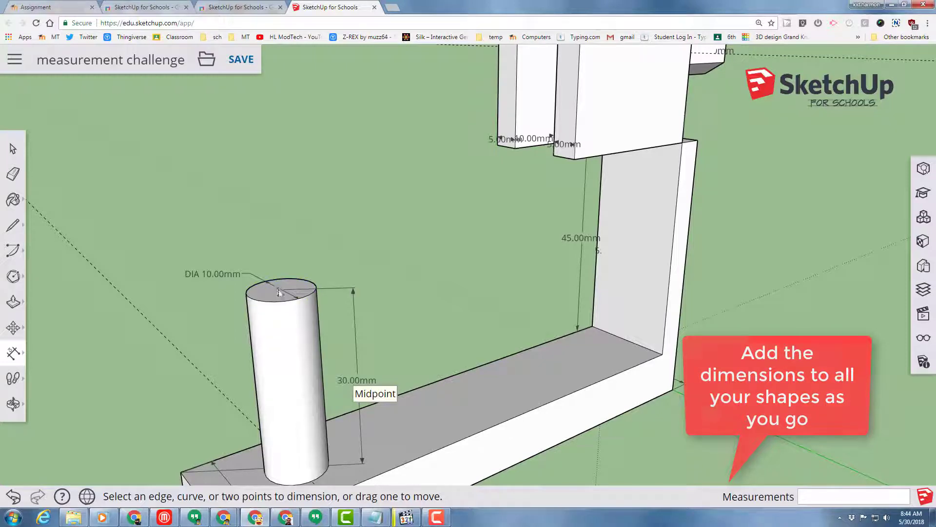
pyautogui.scroll(-3, 315, 321)
pyautogui.scroll(-2, 325, 337)
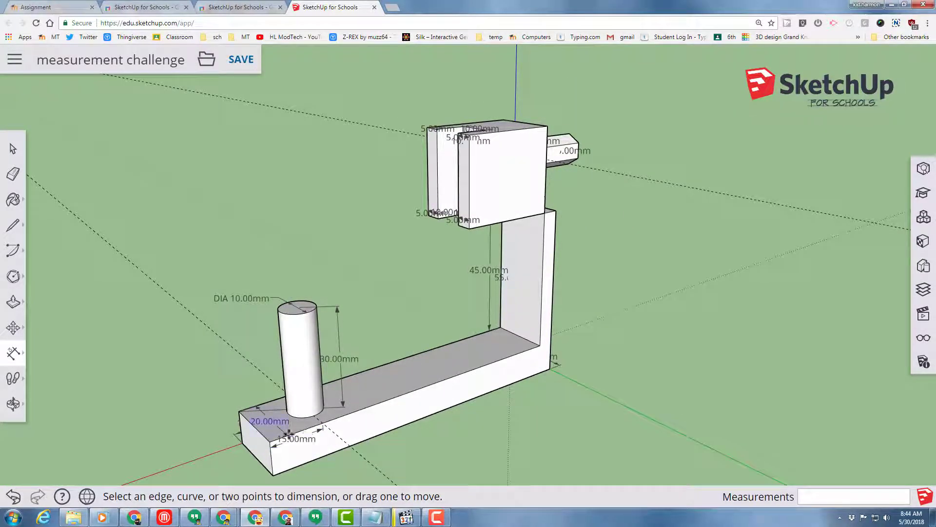
pyautogui.moveTo(435, 301); pyautogui.dragTo(424, 219, button='middle')
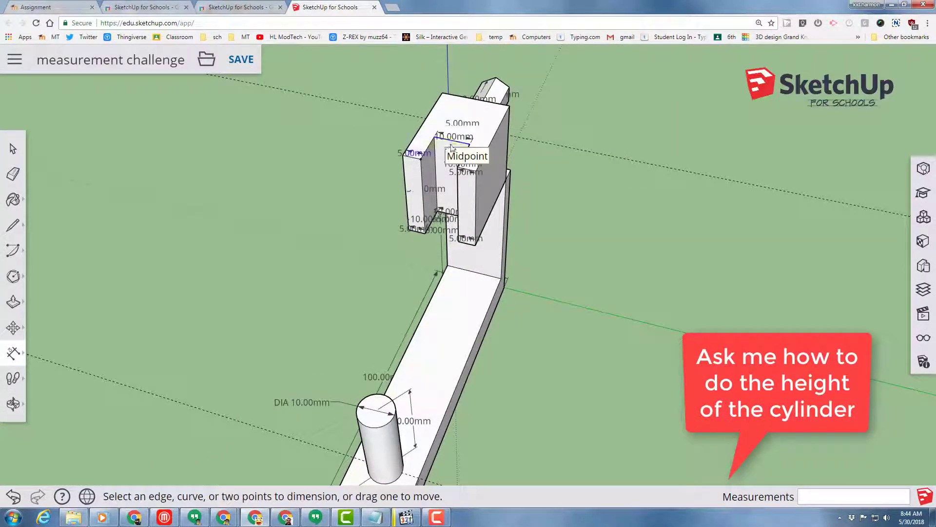
pyautogui.moveTo(594, 240); pyautogui.dragTo(552, 171, button='middle')
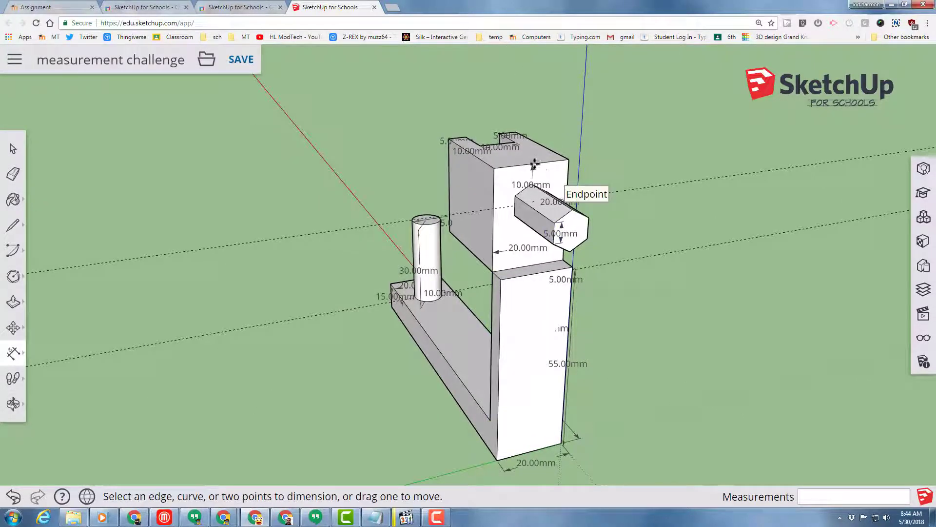
pyautogui.click(533, 208)
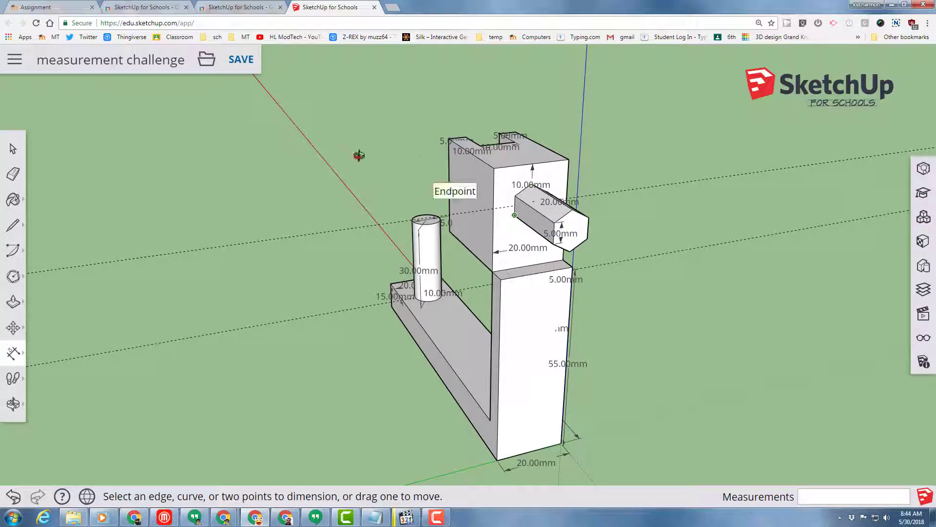
pyautogui.moveTo(359, 155); pyautogui.dragTo(657, 227, button='middle')
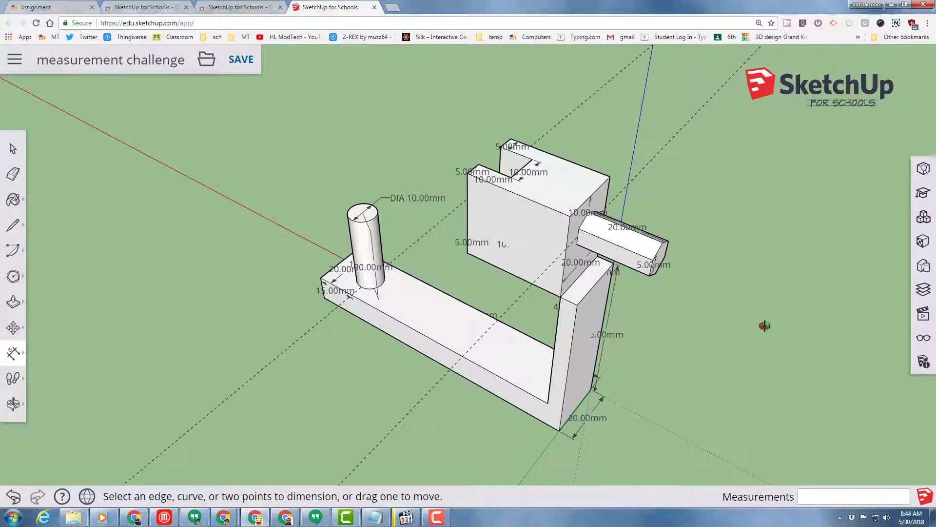
pyautogui.moveTo(764, 326); pyautogui.dragTo(493, 349, button='middle')
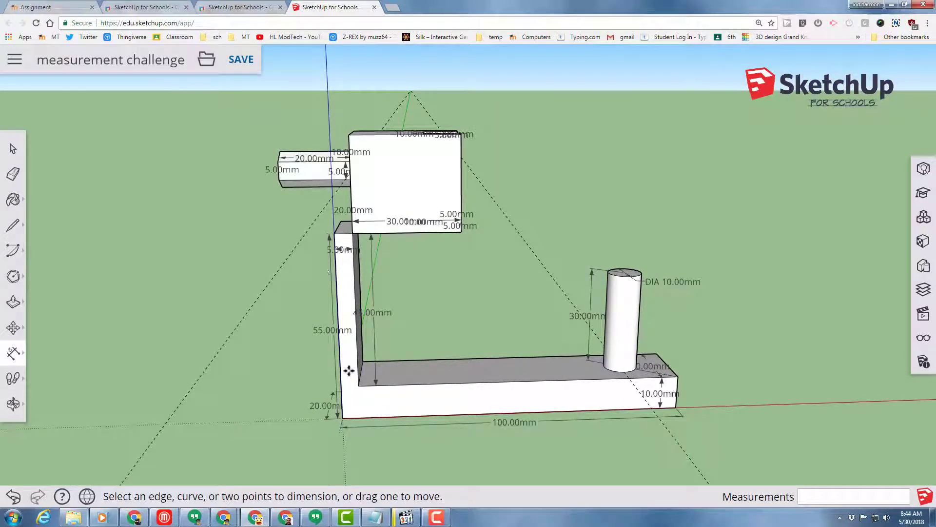
pyautogui.moveTo(288, 208); pyautogui.dragTo(497, 199, button='middle')
pyautogui.moveTo(440, 220); pyautogui.dragTo(433, 274, button='middle')
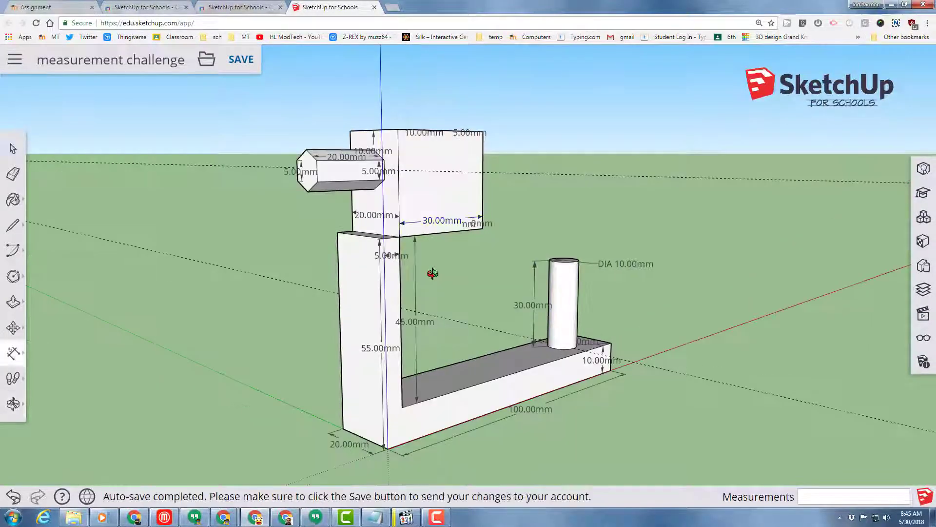